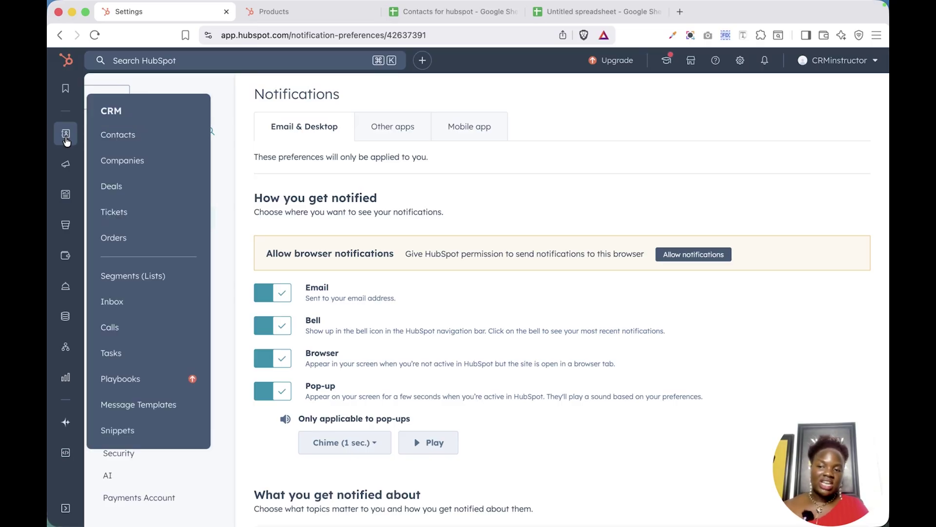
# - Go to the All contacts list from the CRM sidebar menu
pyautogui.click(113, 144)
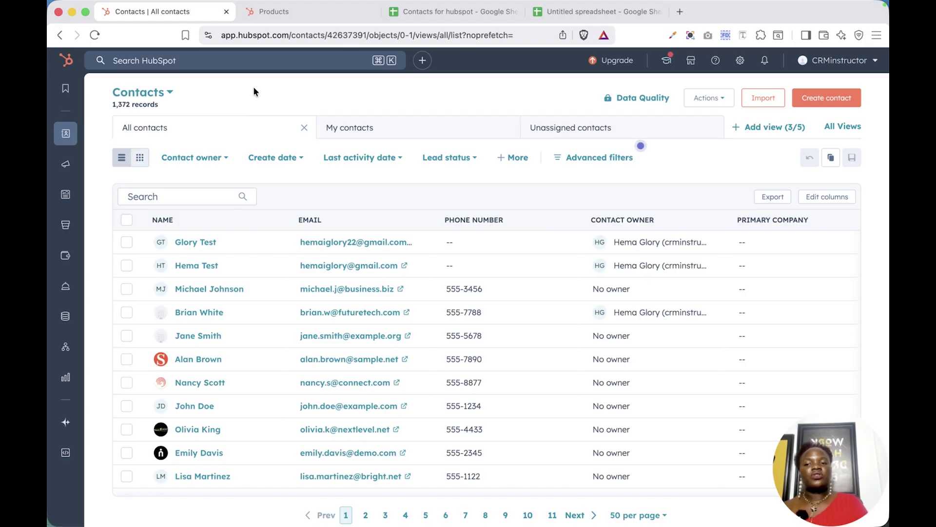
# - Start a new contact and type the contact's e-mail address into the Email field
pyautogui.click(818, 101)
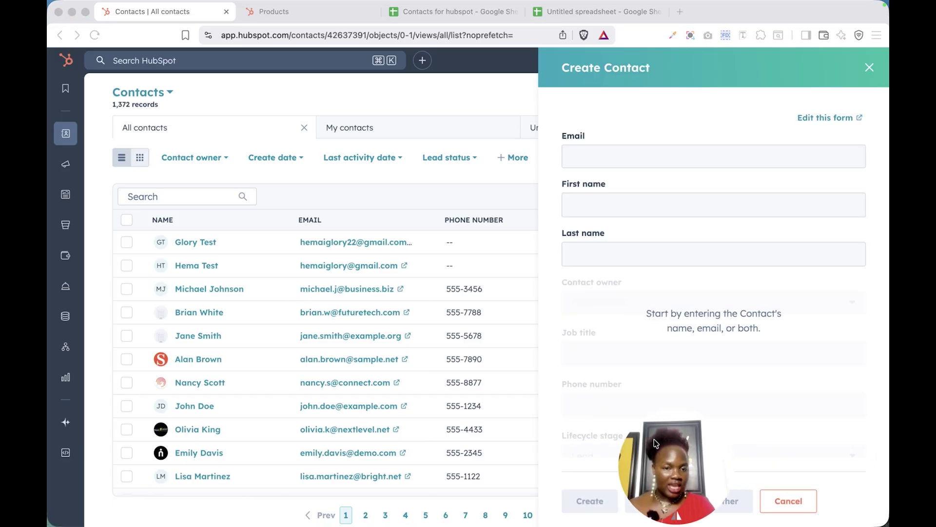
pyautogui.click(705, 159)
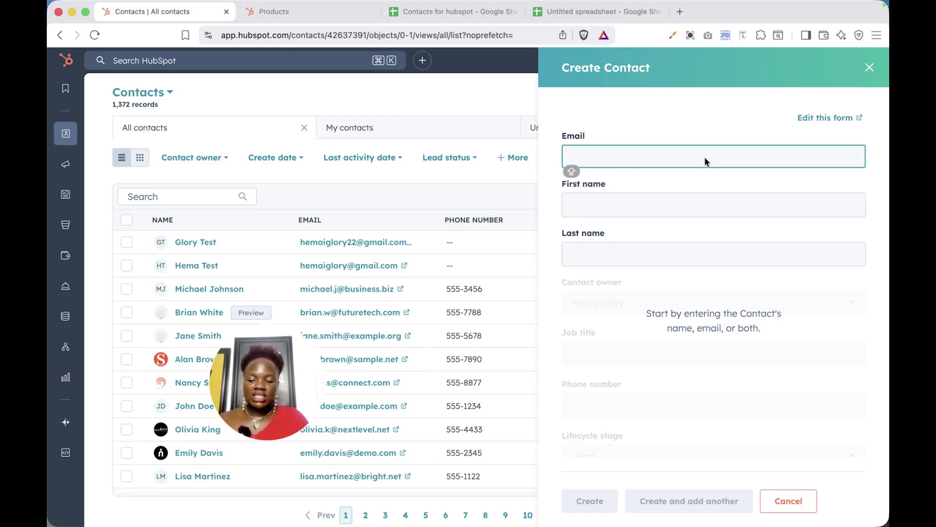
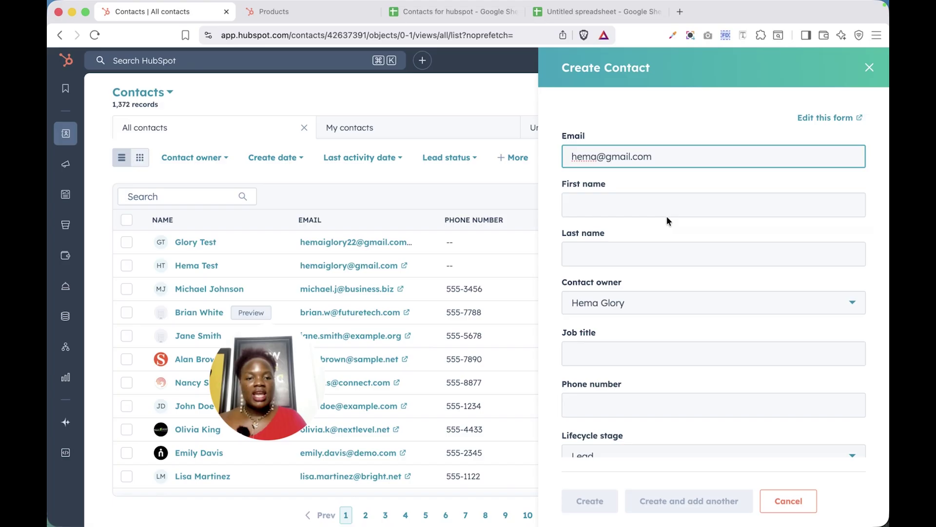
# - Enter the contact's first and last name, leaving the contact owner unchanged
pyautogui.click(671, 205)
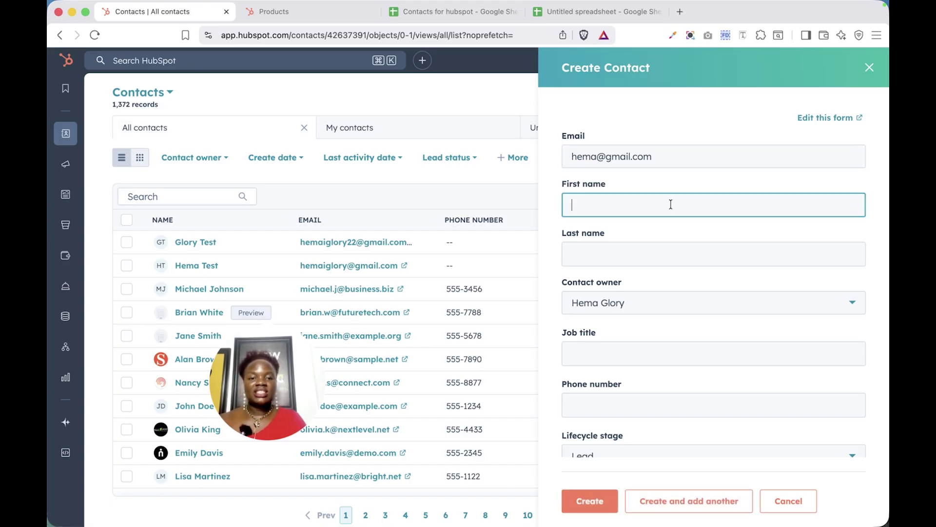
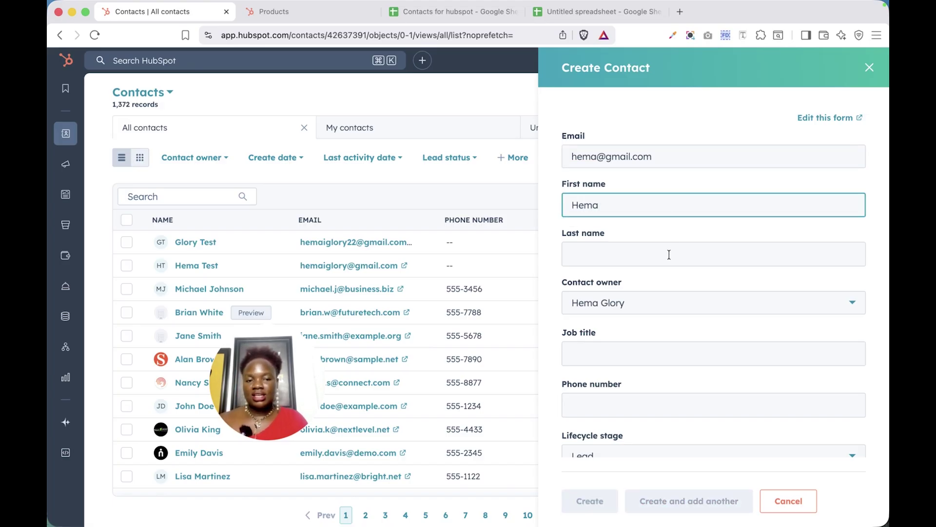
pyautogui.click(669, 254)
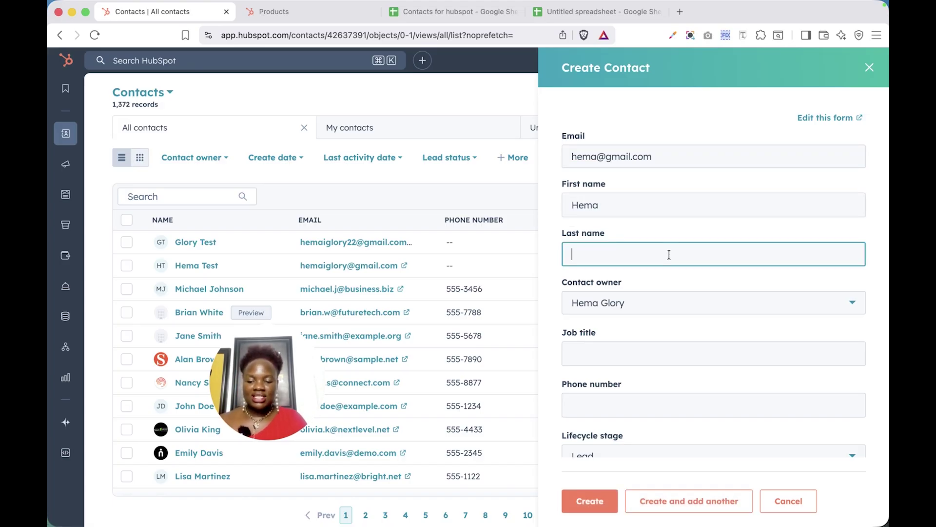
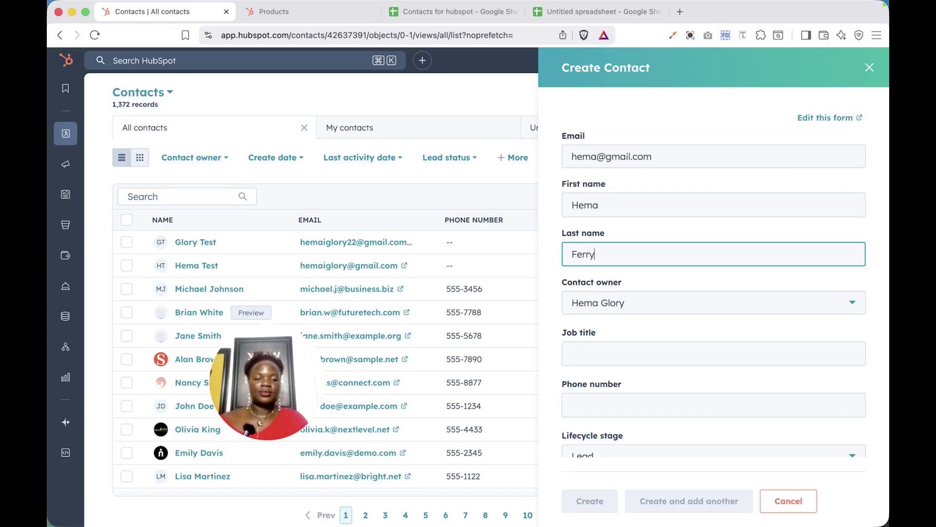
pyautogui.click(728, 310)
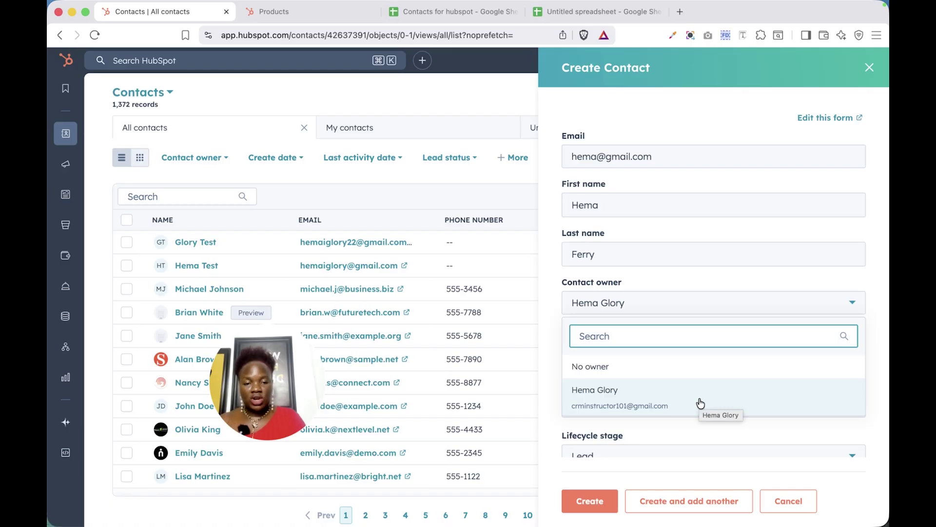
pyautogui.click(630, 423)
pyautogui.scroll(-3, 616, 351)
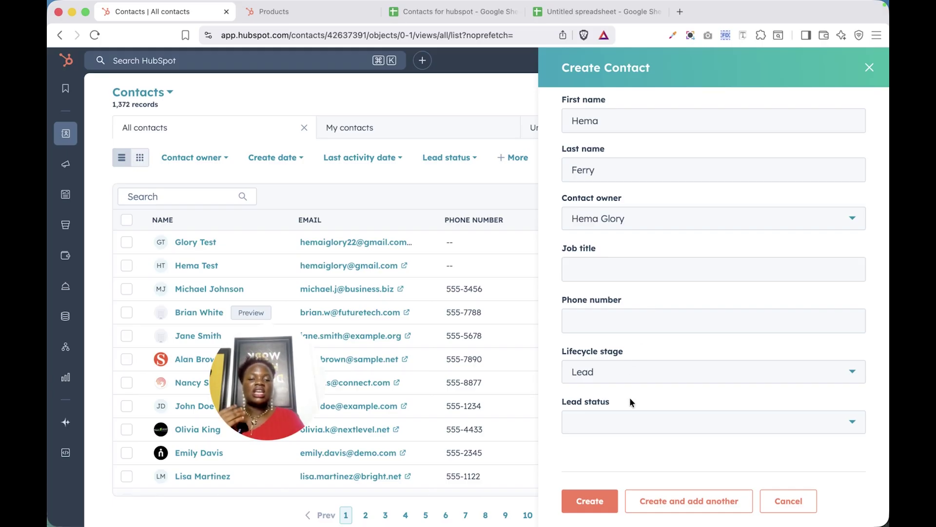
# - Set Lead status to New, leaving Lifecycle stage at Lead
pyautogui.click(624, 425)
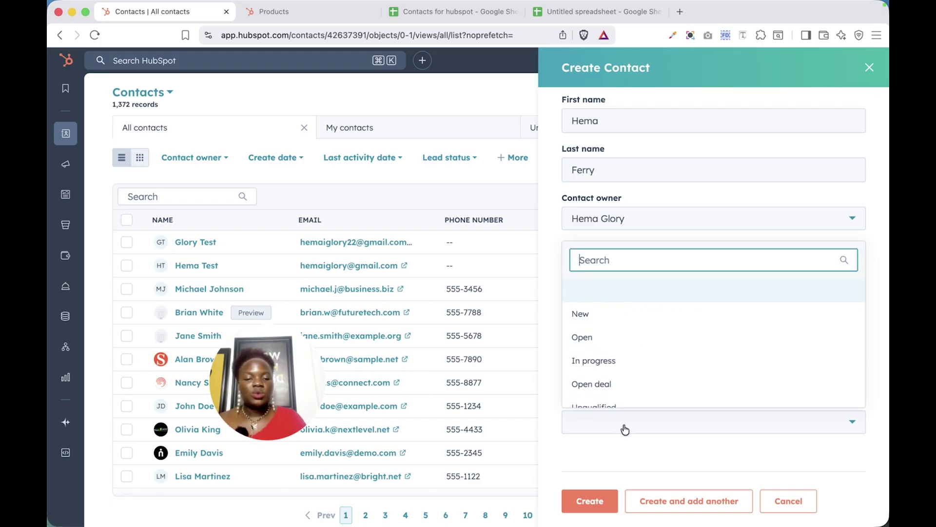
pyautogui.click(611, 319)
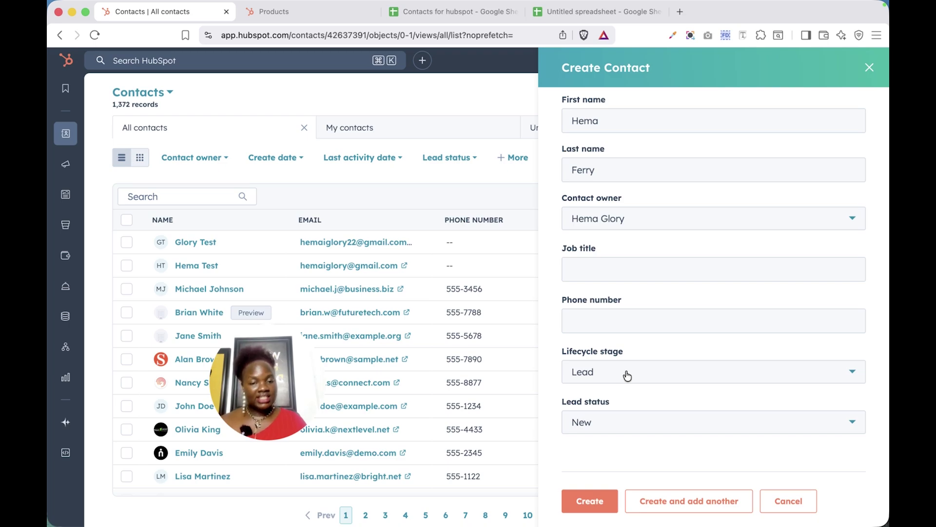
pyautogui.click(614, 318)
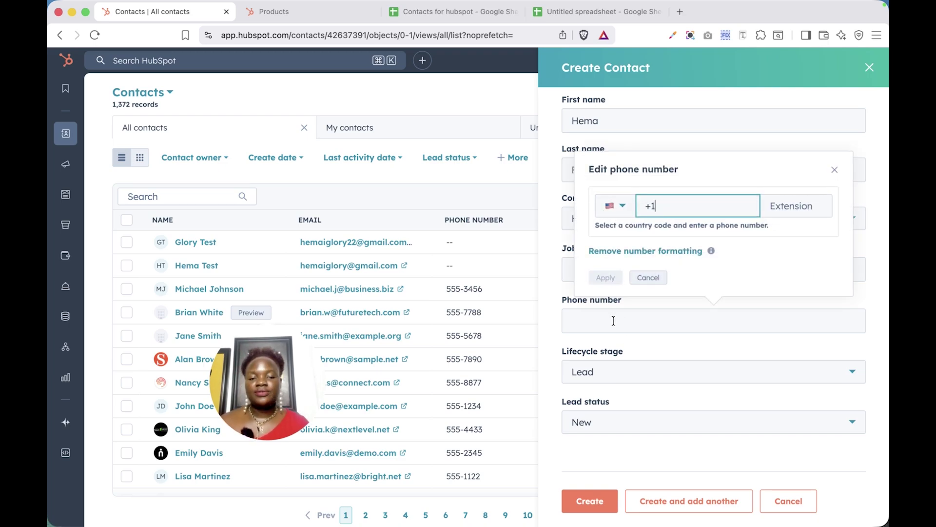
pyautogui.click(636, 367)
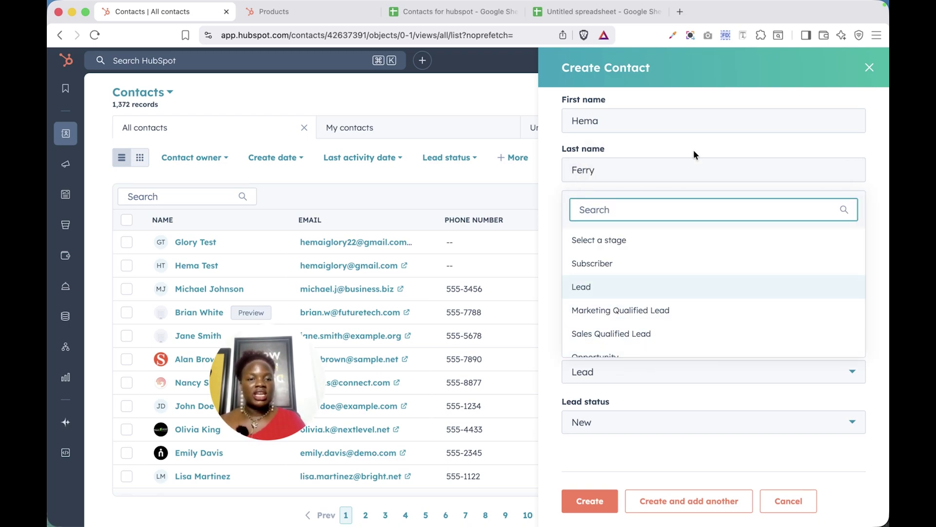
pyautogui.click(702, 171)
# - Enter CEO as the contact's job title
pyautogui.click(629, 264)
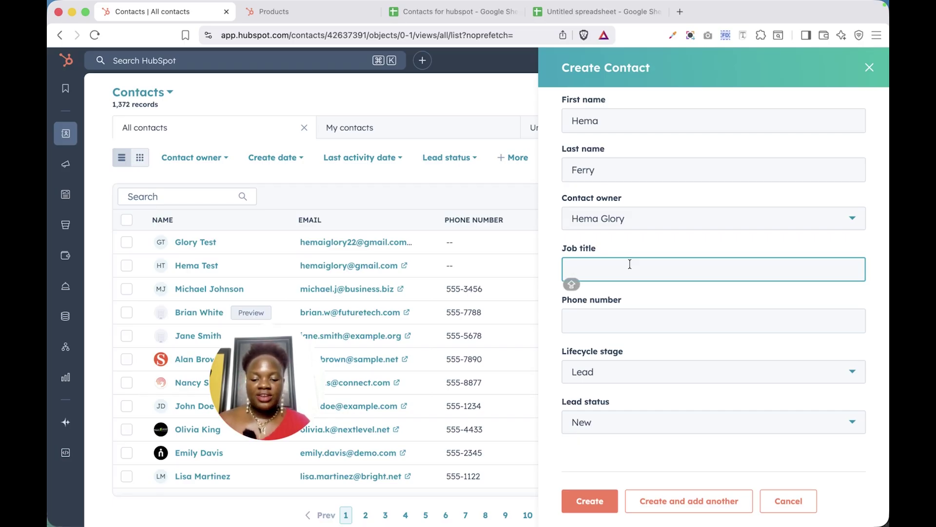
pyautogui.write('CEO')
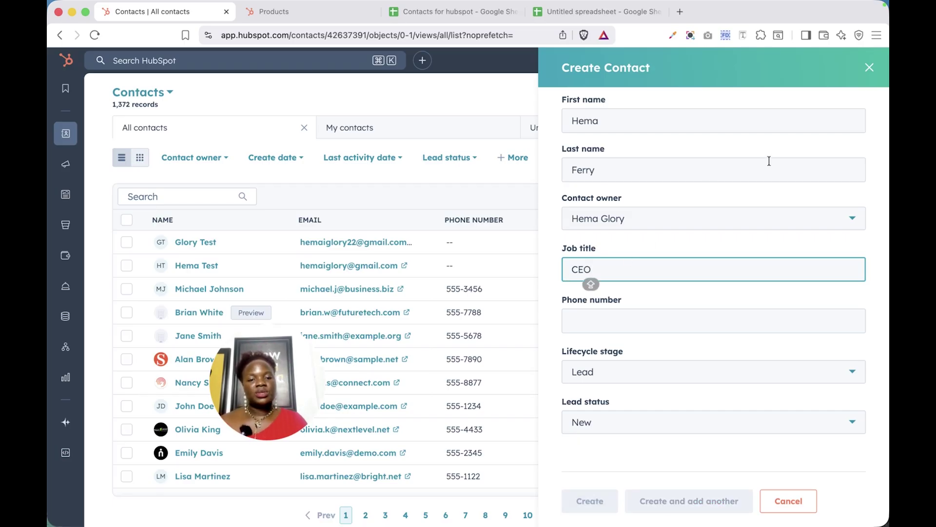
pyautogui.scroll(3, 841, 306)
pyautogui.scroll(-3, 840, 306)
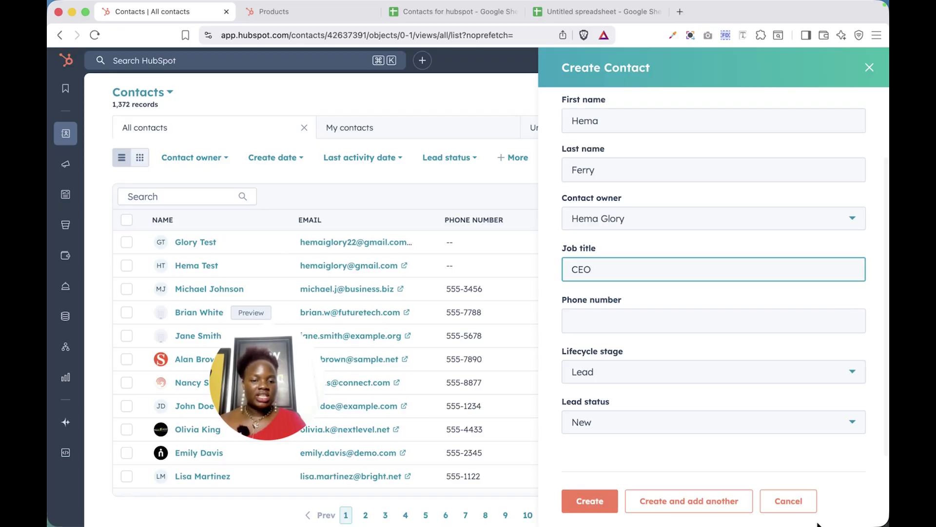
pyautogui.scroll(3, 805, 218)
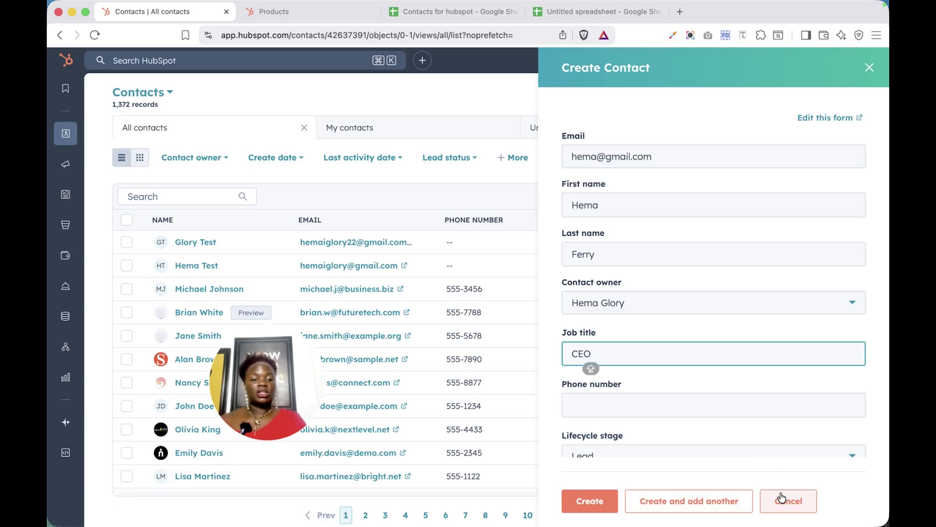
# - Open the Edit Contact form editor and review its fields from Email to Lead status
pyautogui.click(825, 118)
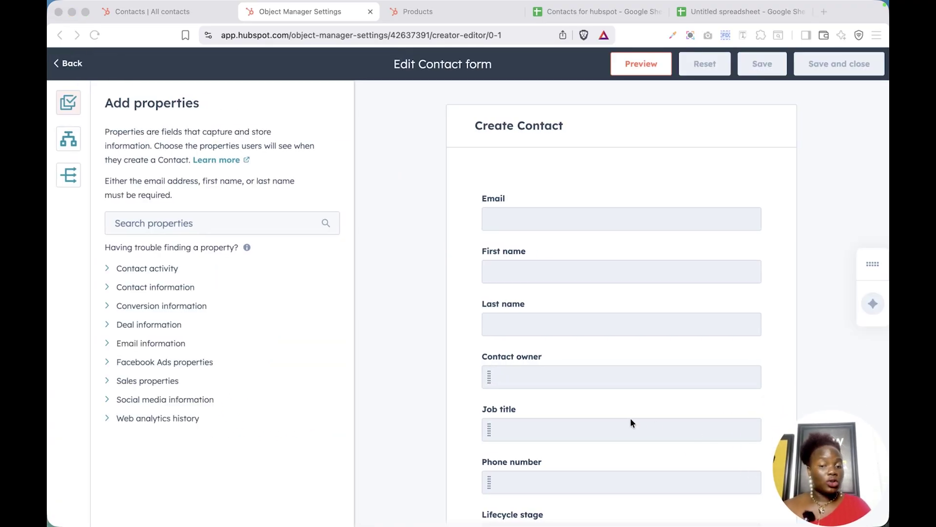
pyautogui.scroll(-3, 630, 420)
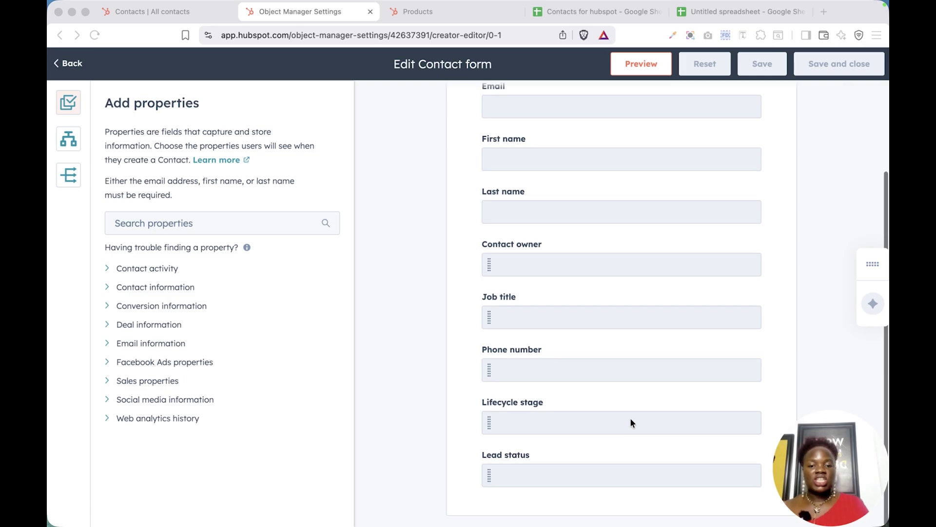
pyautogui.scroll(3, 630, 421)
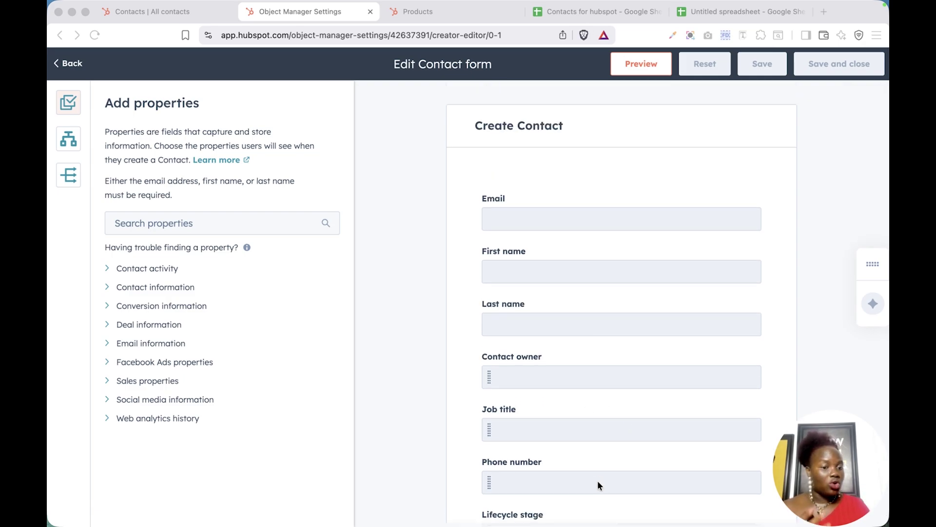
pyautogui.scroll(-4, 598, 480)
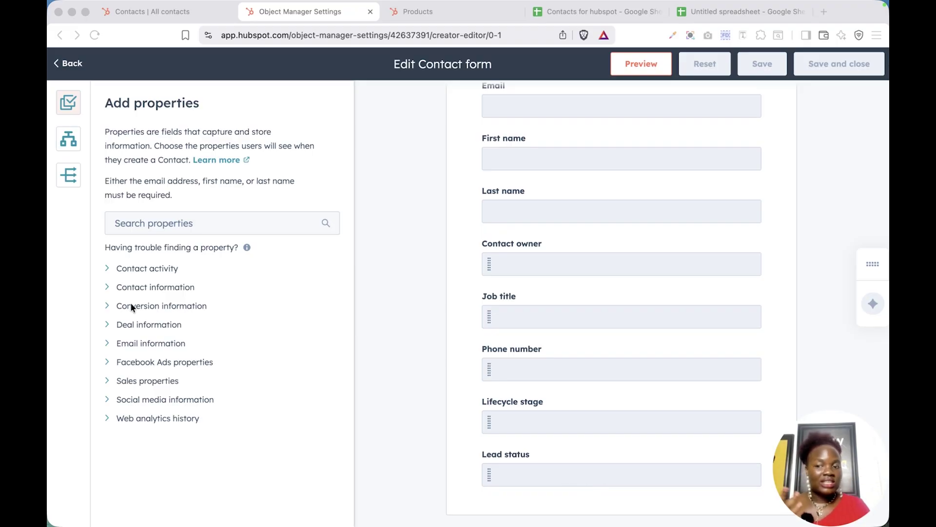
# - Add the Status field from the Contact activity property group
pyautogui.click(112, 273)
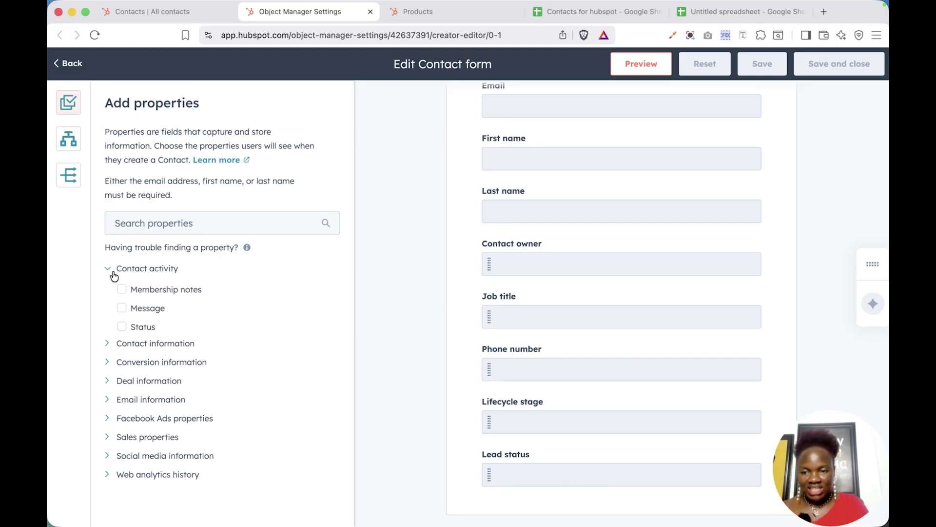
pyautogui.click(122, 328)
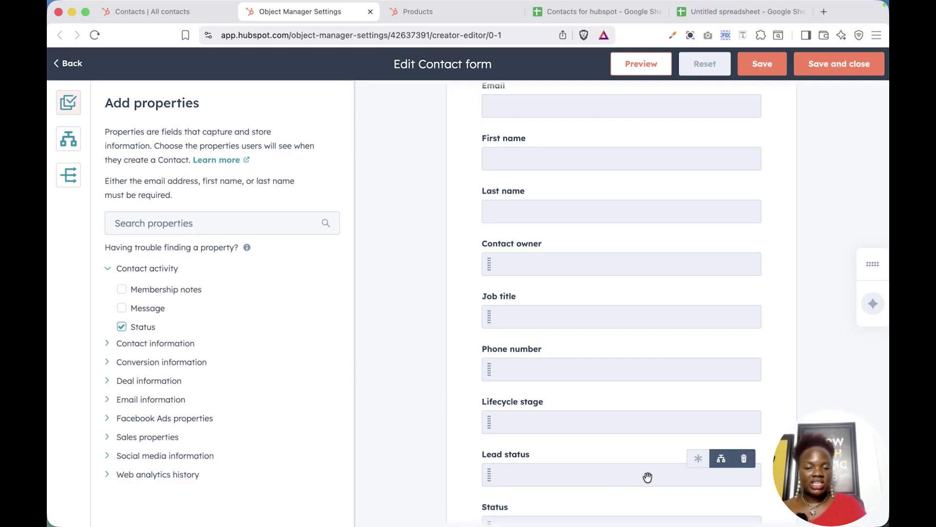
pyautogui.scroll(-2, 633, 476)
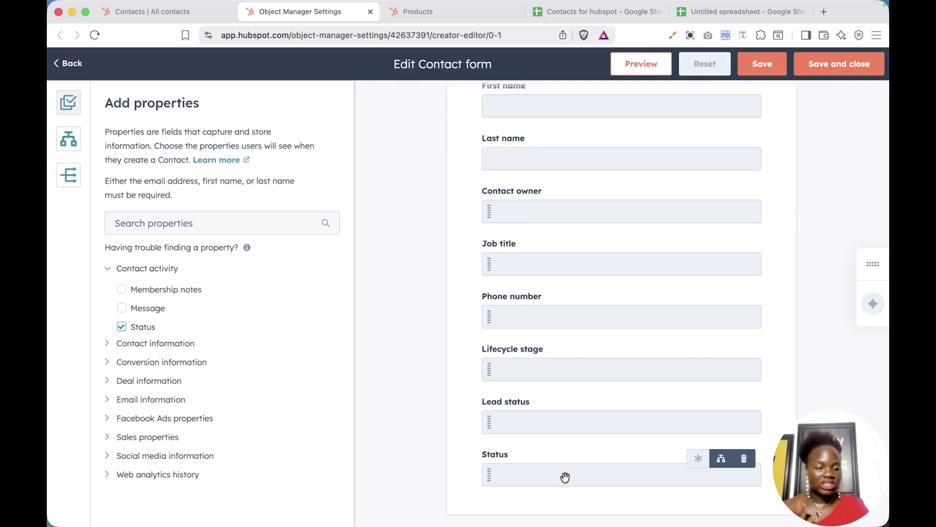
# - Add City, Company name and Country/Region from the Contact information group
pyautogui.click(139, 343)
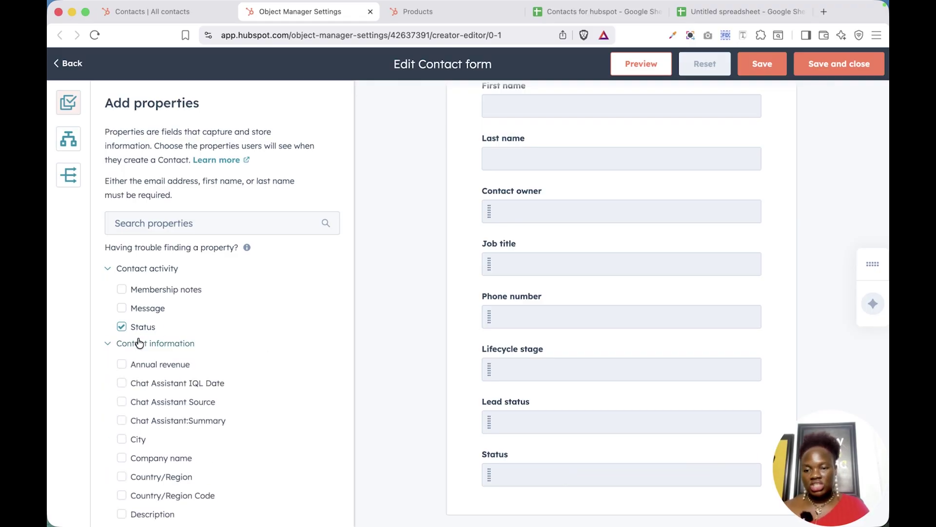
pyautogui.scroll(-5, 139, 341)
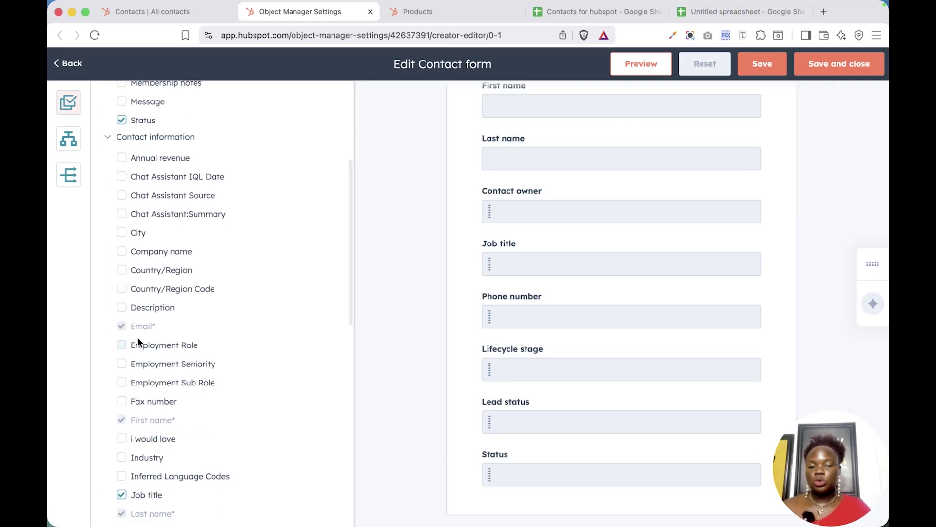
pyautogui.click(122, 233)
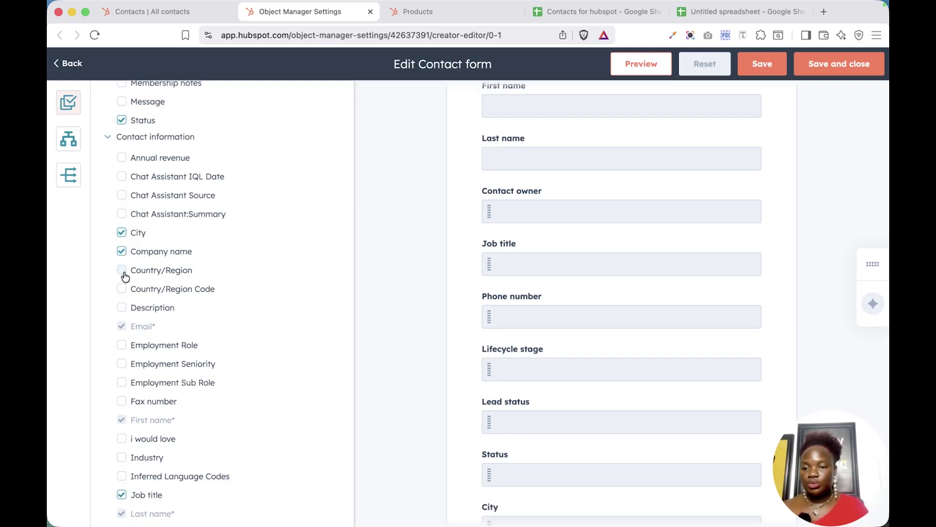
pyautogui.scroll(-3, 571, 404)
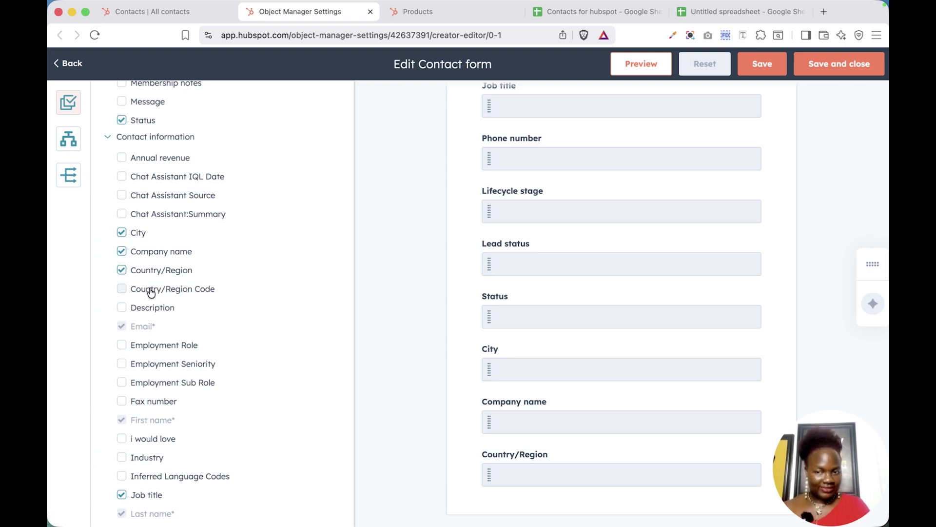
pyautogui.moveTo(628, 262)
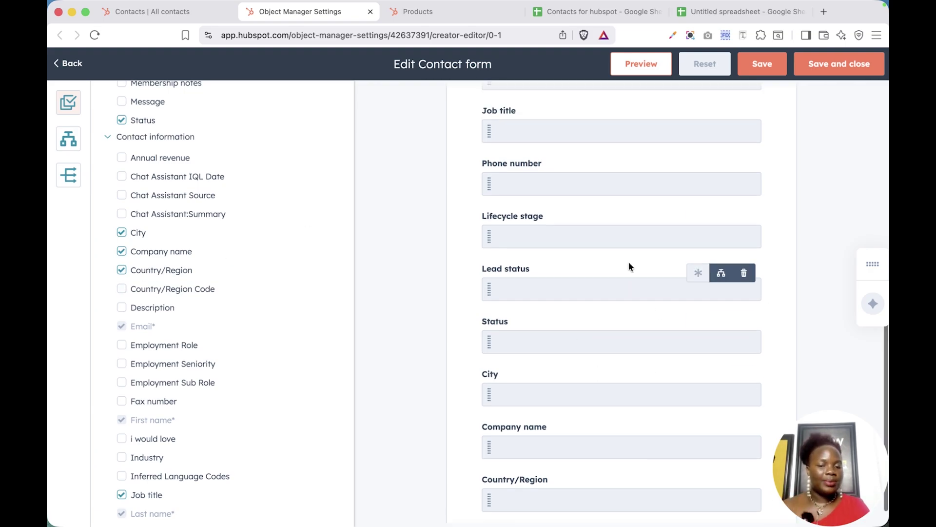
pyautogui.scroll(-10, 130, 422)
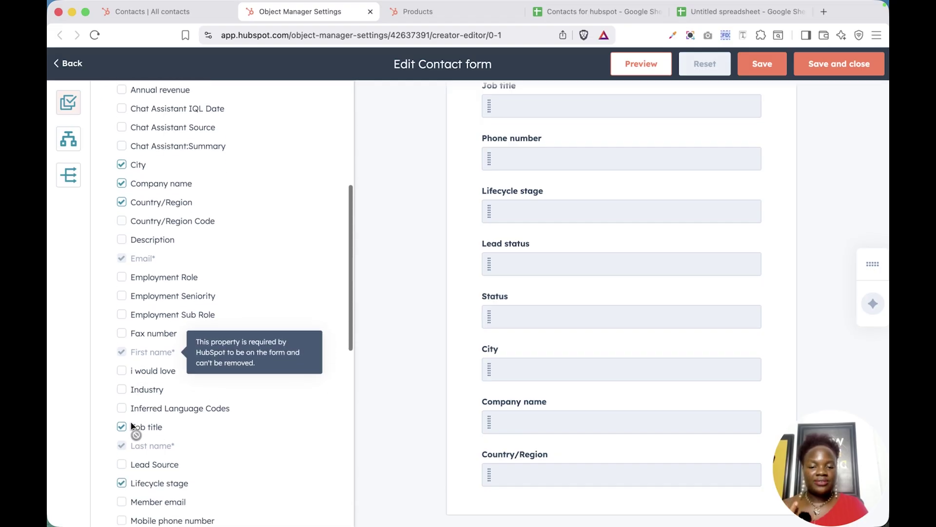
pyautogui.scroll(-1, 131, 427)
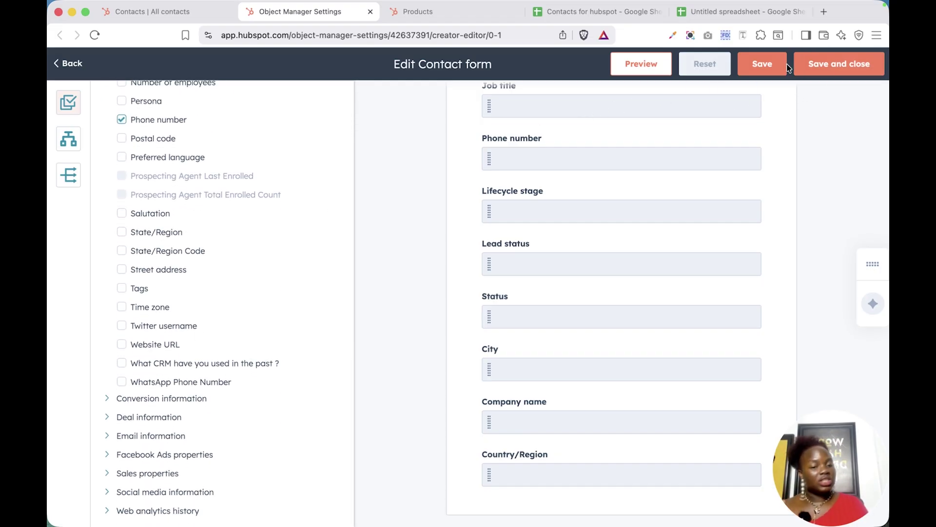
# - Save the customized form, return to All contacts and start a new contact
pyautogui.click(831, 65)
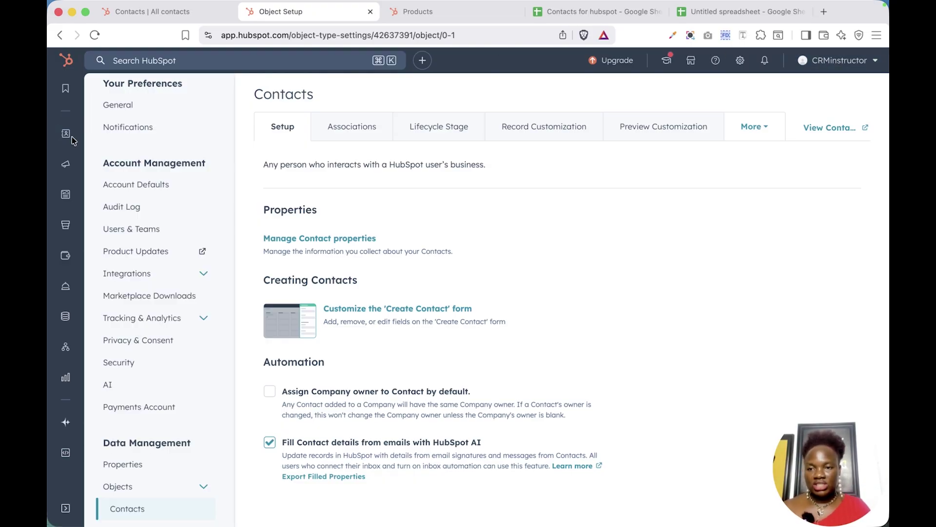
pyautogui.click(71, 135)
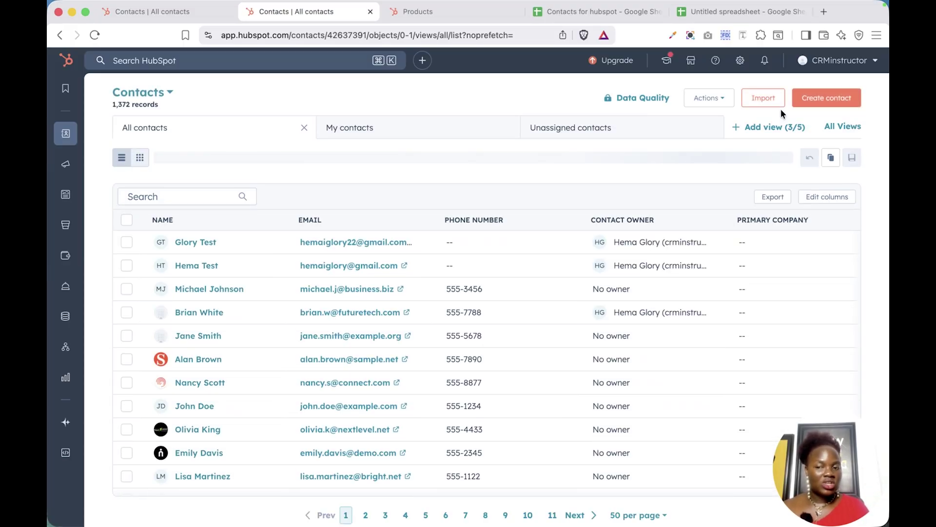
pyautogui.click(816, 103)
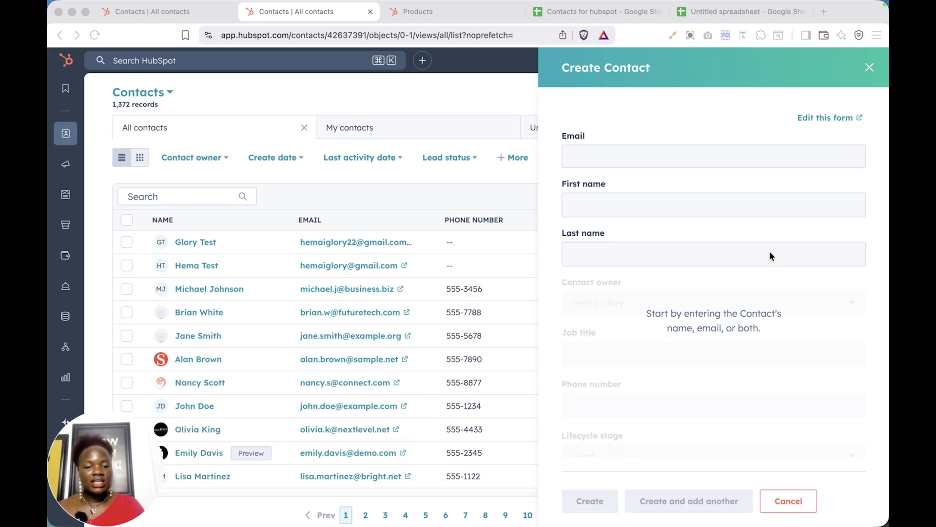
# - Fill in the contact's e-mail, first and last name, then create it and add another
pyautogui.click(684, 164)
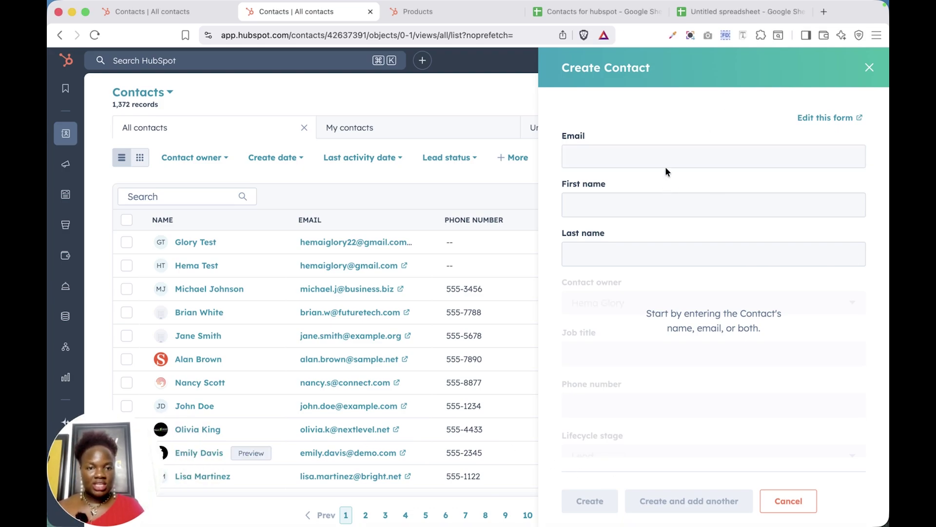
pyautogui.write('HEMA')
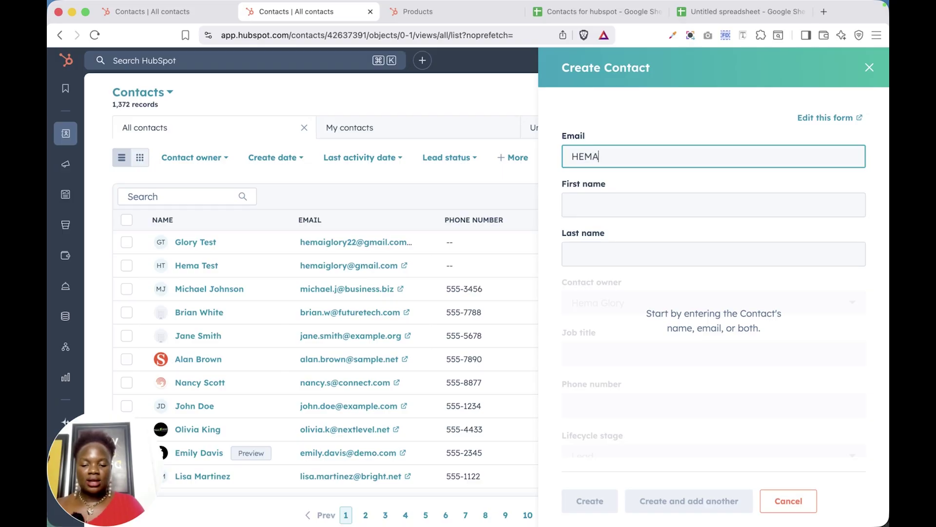
pyautogui.click(692, 211)
pyautogui.click(700, 203)
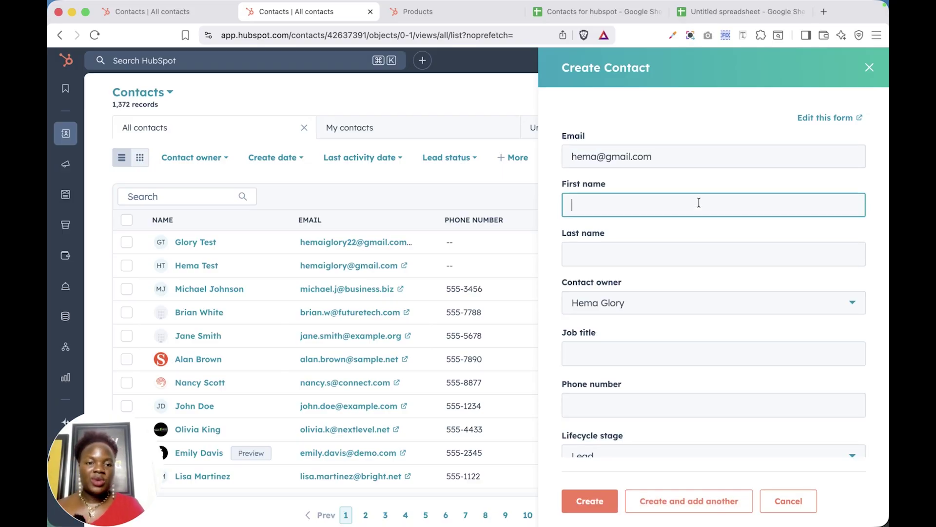
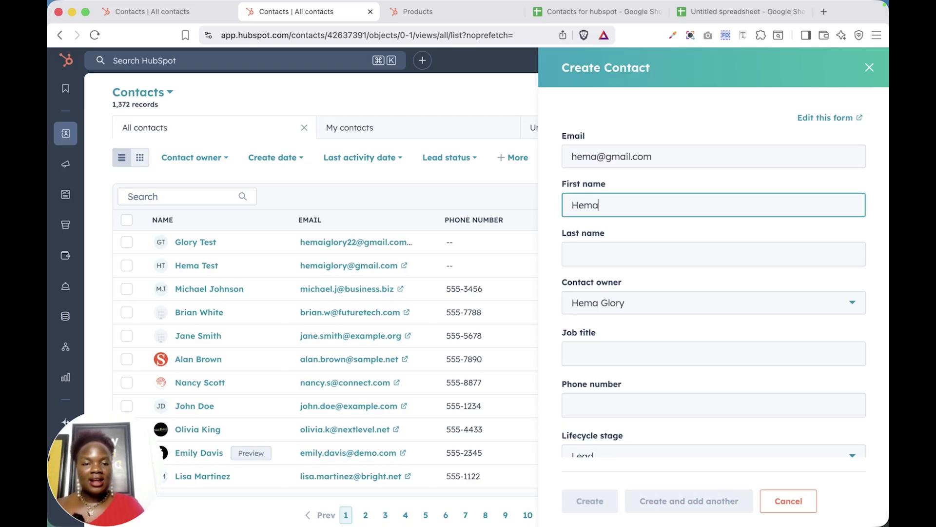
pyautogui.click(680, 250)
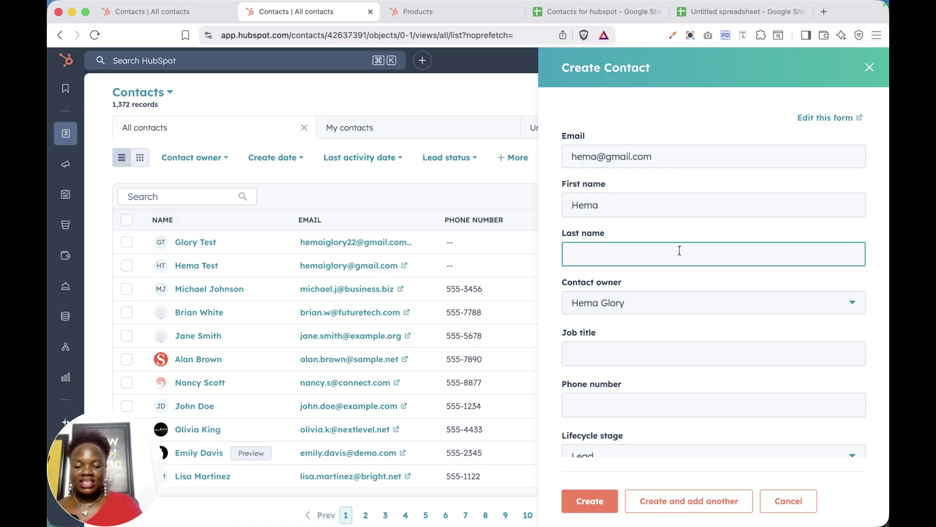
pyautogui.scroll(-6, 761, 329)
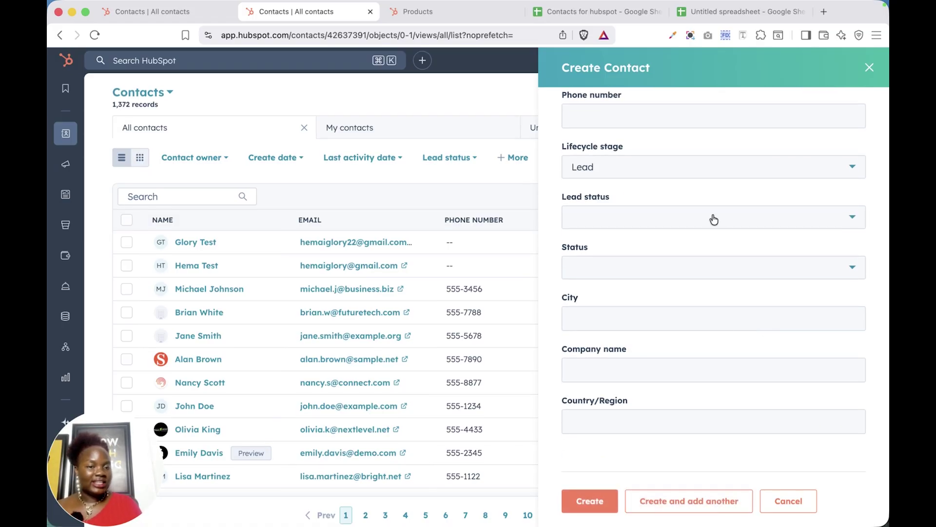
pyautogui.scroll(6, 726, 220)
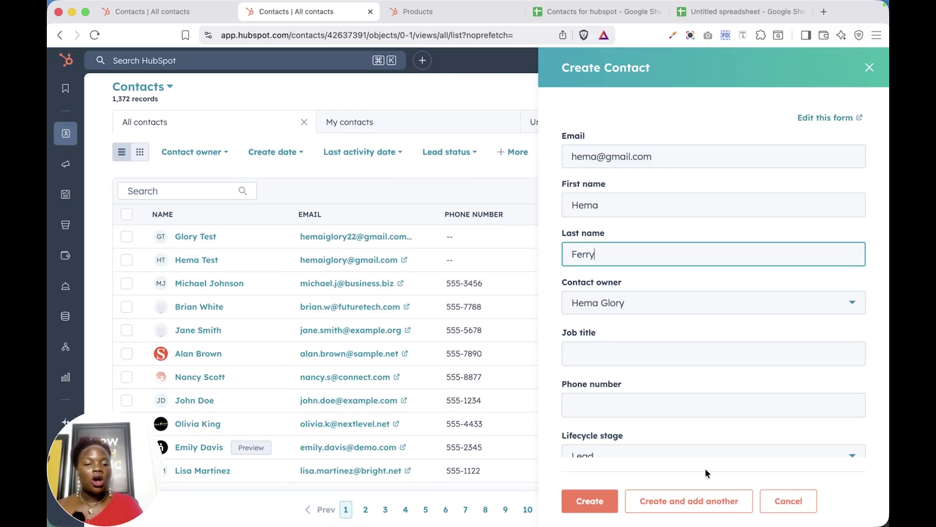
pyautogui.scroll(-5, 693, 367)
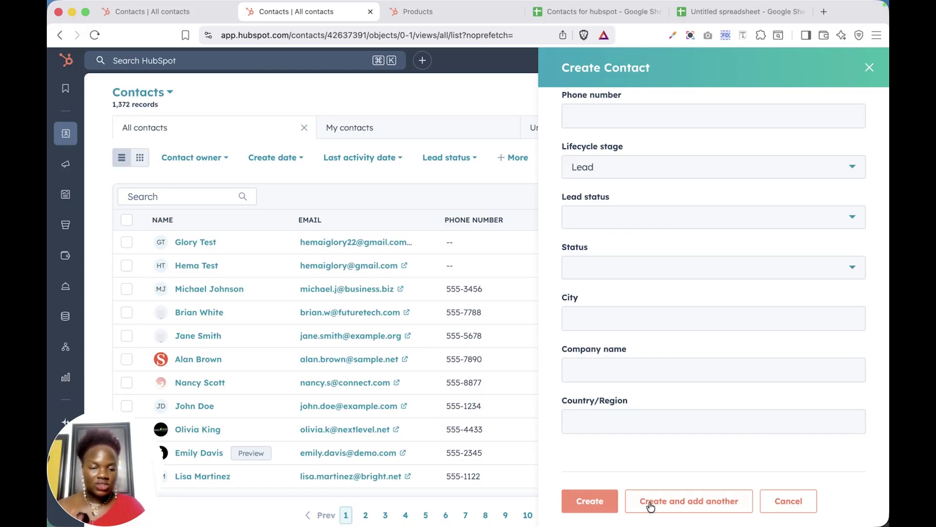
pyautogui.click(674, 508)
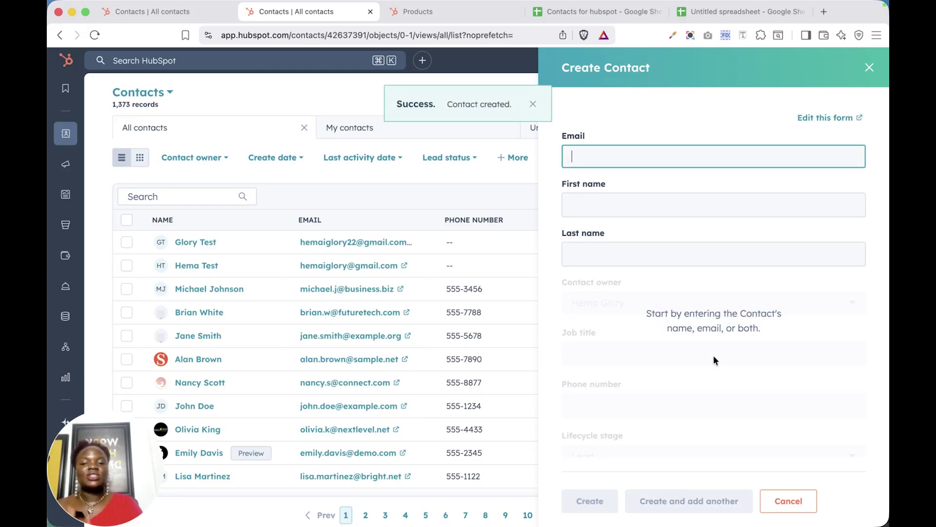